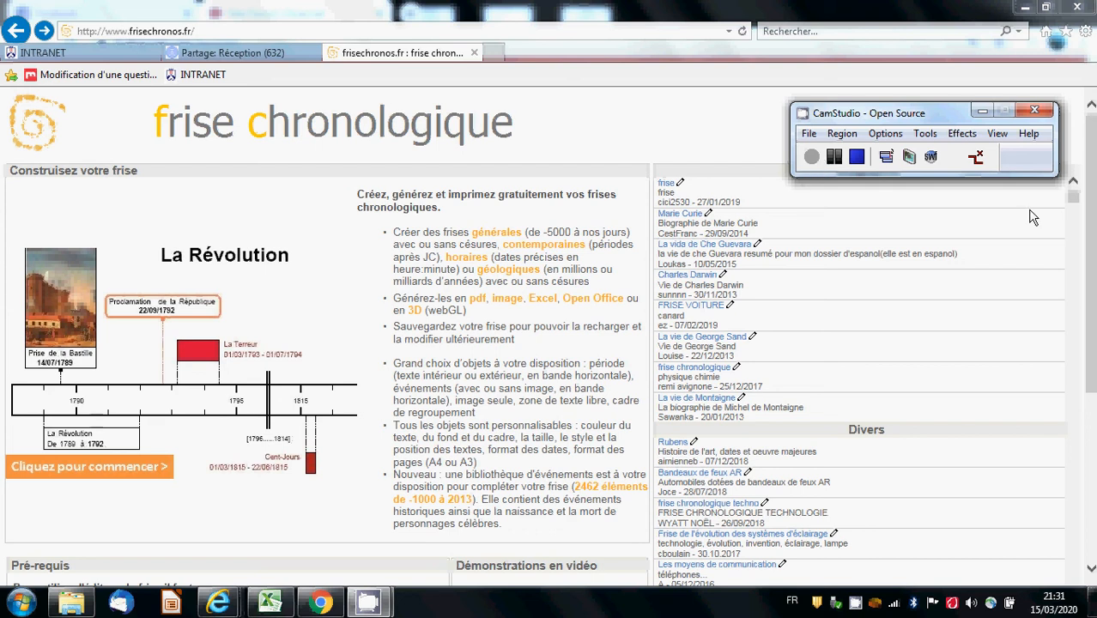
- Look over the site's home page and start building a new timeline
drag(1093, 146, 1093, 313)
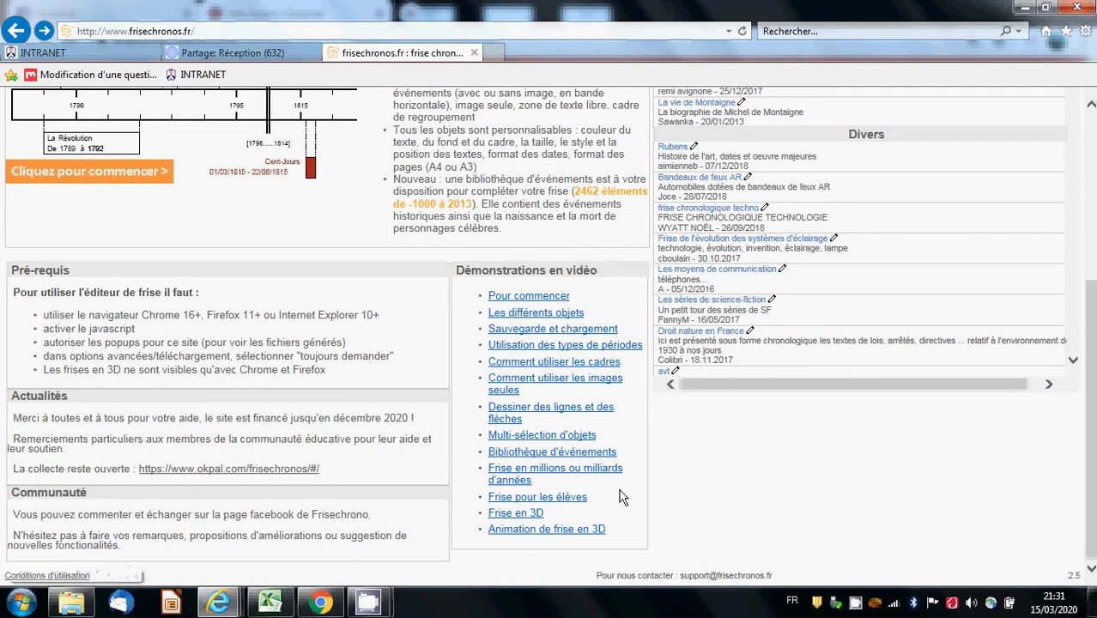
drag(1094, 399, 1094, 312)
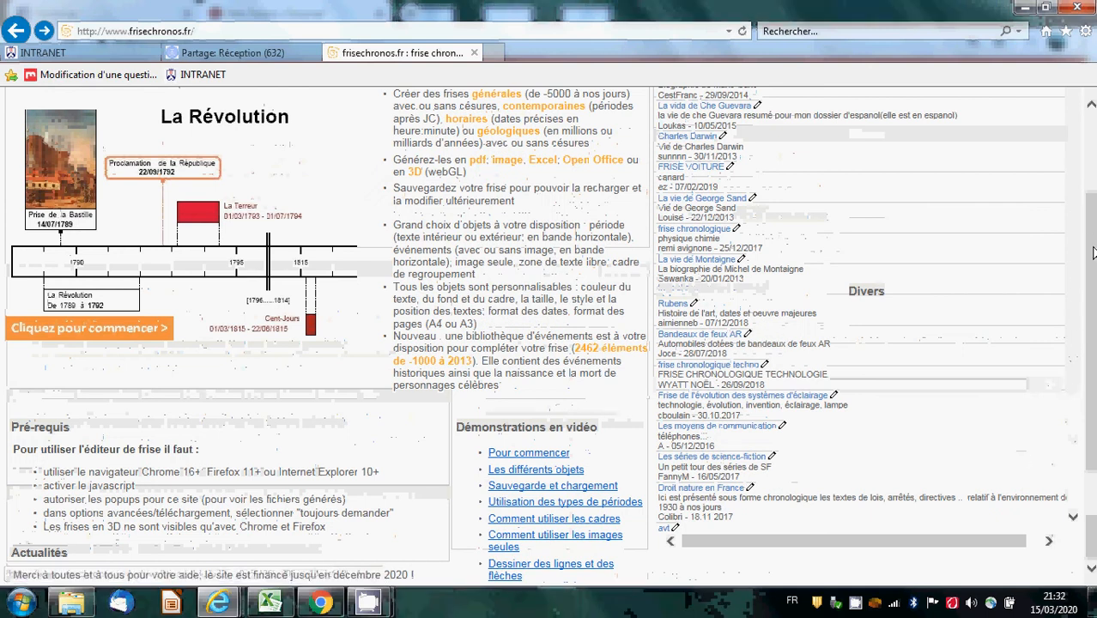
drag(1094, 249, 1094, 204)
drag(1073, 143, 1078, 171)
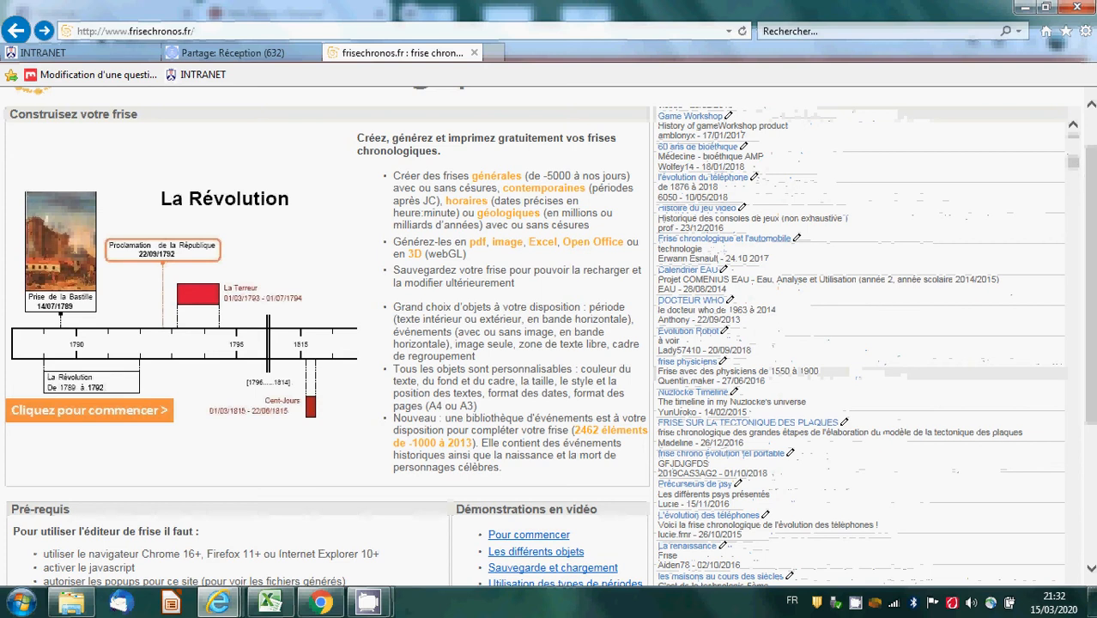
drag(1094, 250, 1095, 221)
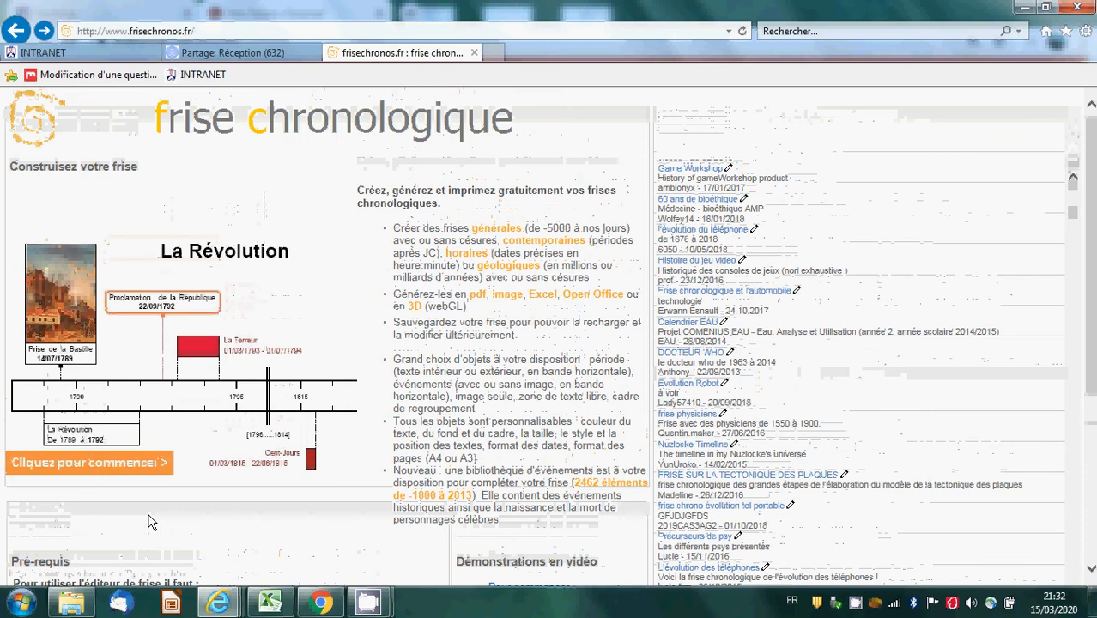
click(83, 468)
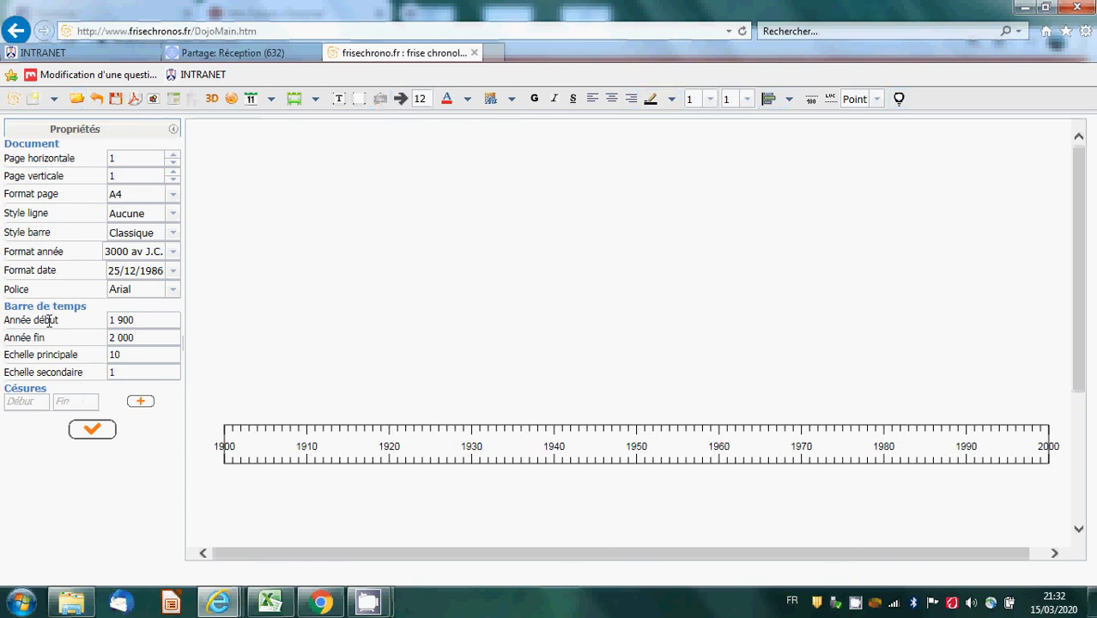
- Set the time bar to start in 1945 and end in 1950, and apply the change
click(146, 319)
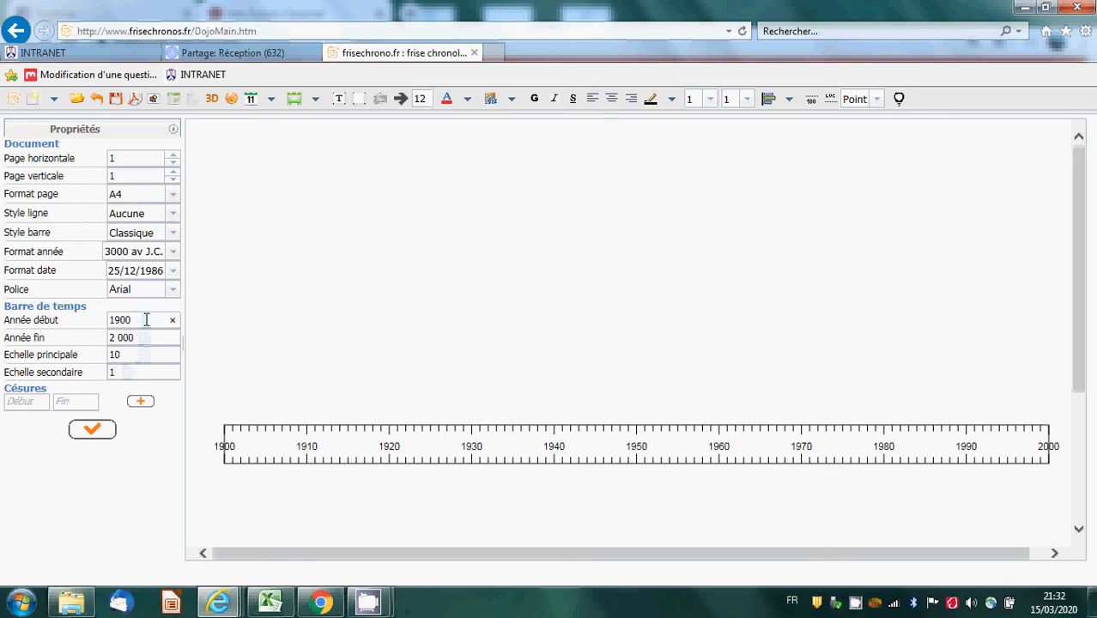
key(BackSpace)
key(BackSpace)
text(45)
click(155, 339)
key(BackSpace)
key(BackSpace)
key(BackSpace)
key(BackSpace)
text(1950)
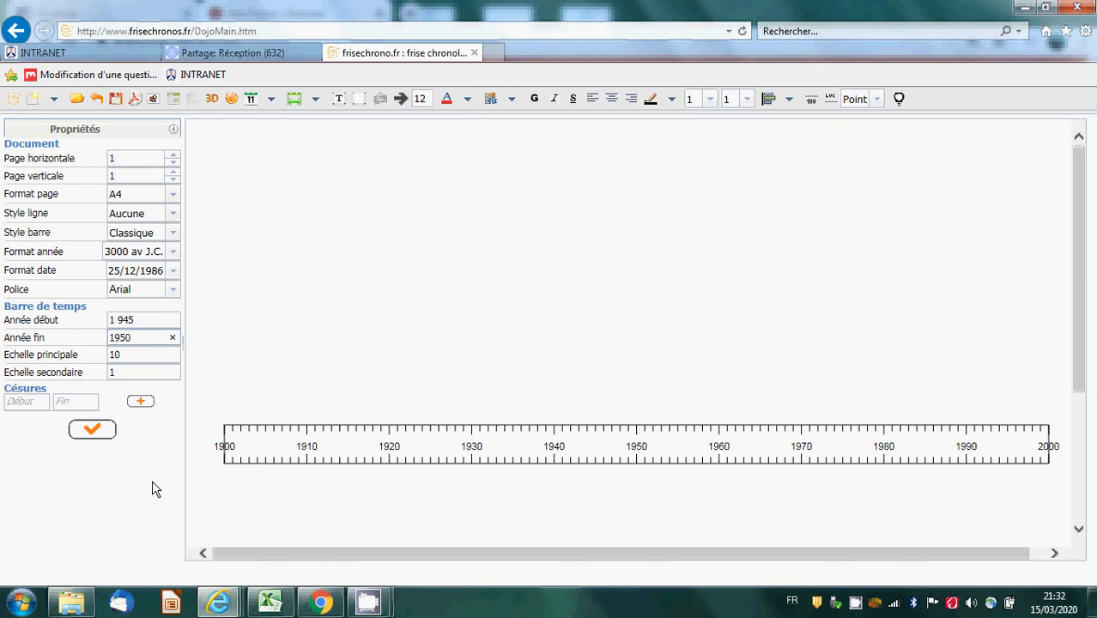
click(93, 431)
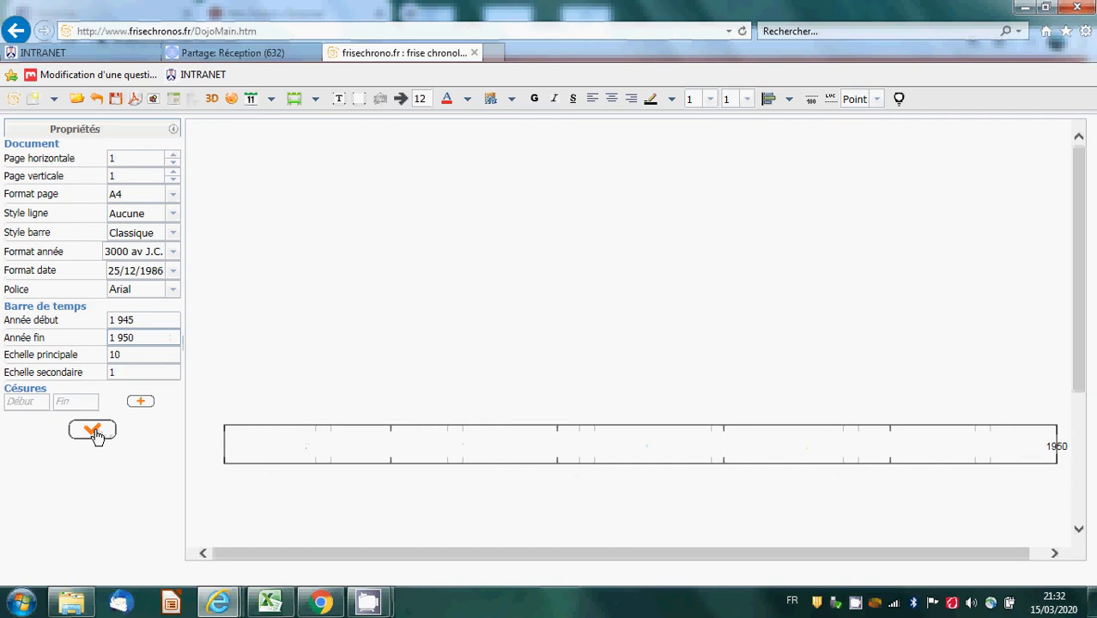
click(95, 433)
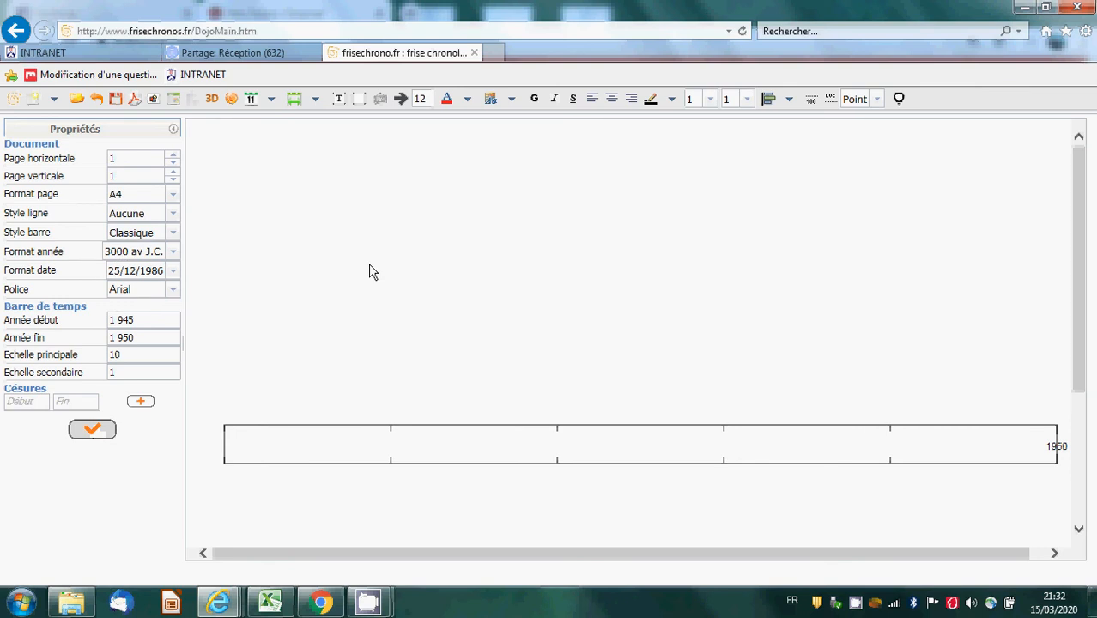
- Create a classic-style event dated 09/05/1945
click(270, 101)
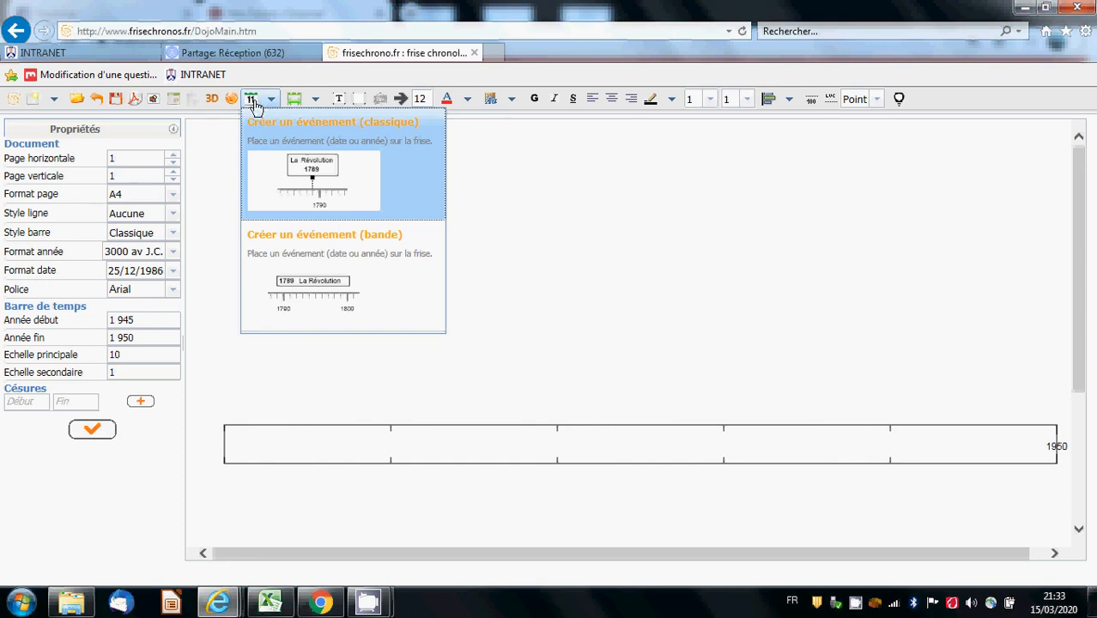
click(319, 187)
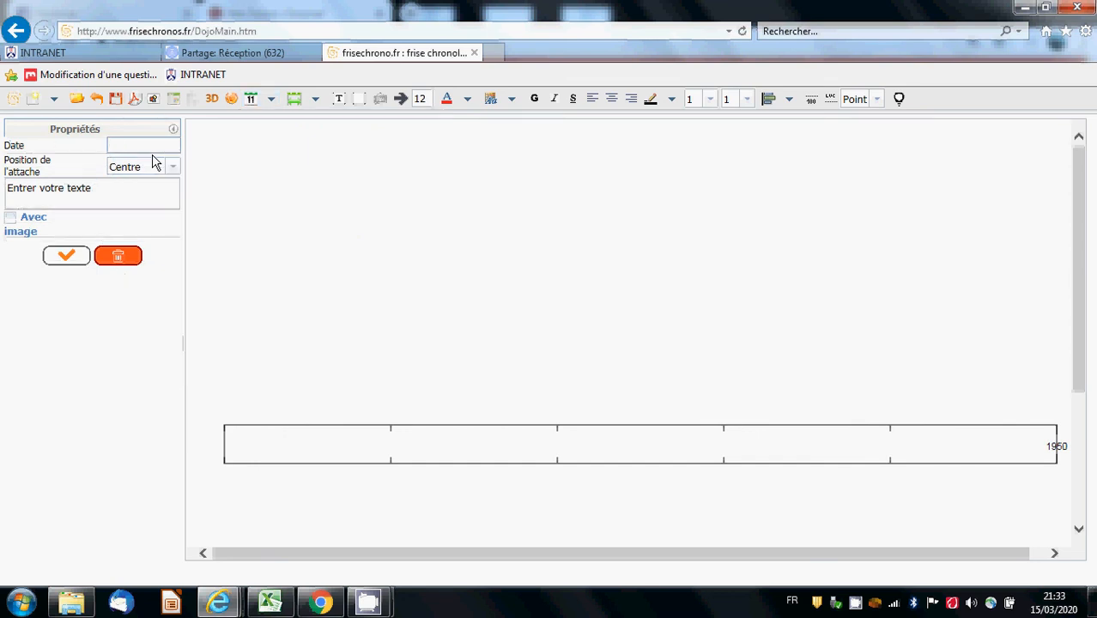
text(09/05/1945)
- Replace the event's placeholder text with "Capitulation allemande" and place the event on the timeline
click(111, 189)
key(BackSpace)
key(BackSpace)
key(BackSpace)
key(BackSpace)
key(BackSpace)
key(BackSpace)
key(BackSpace)
key(BackSpace)
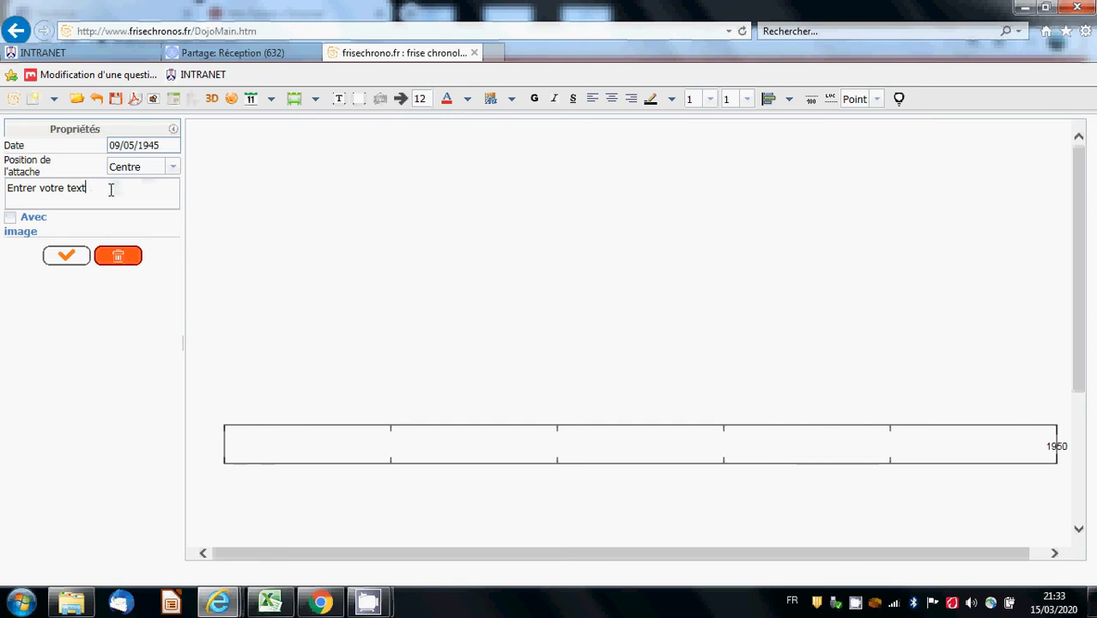
key(BackSpace)
key(BackSpace)
key(BackSpace)
key(BackSpace)
key(BackSpace)
key(BackSpace)
key(BackSpace)
key(BackSpace)
key(BackSpace)
key(BackSpace)
text(Capitulia)
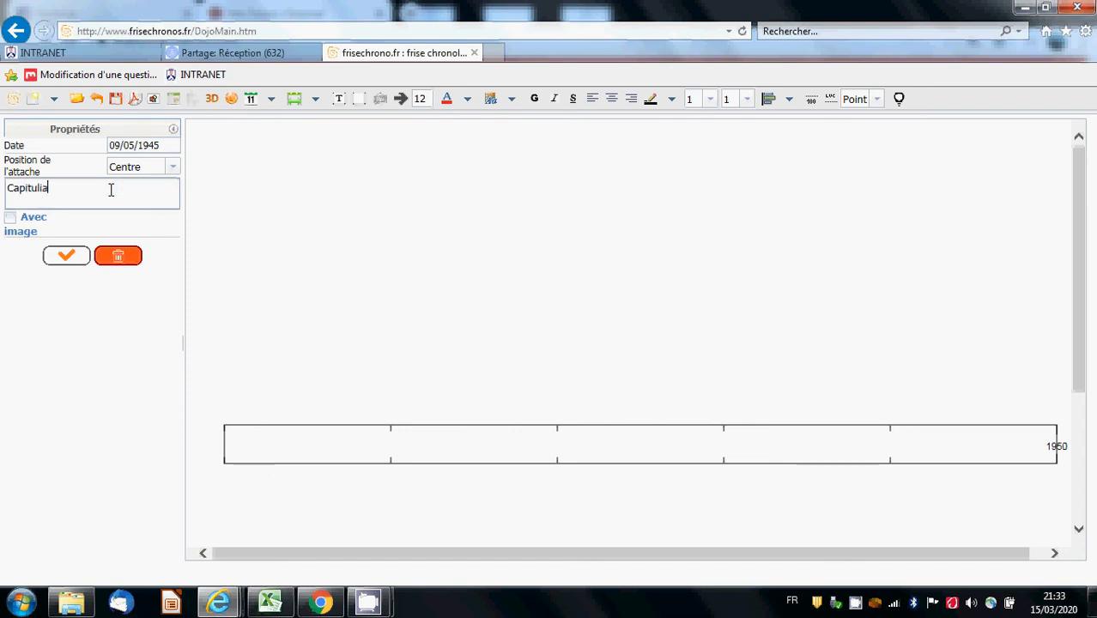
key(BackSpace)
key(BackSpace)
text(ation allemande)
click(69, 262)
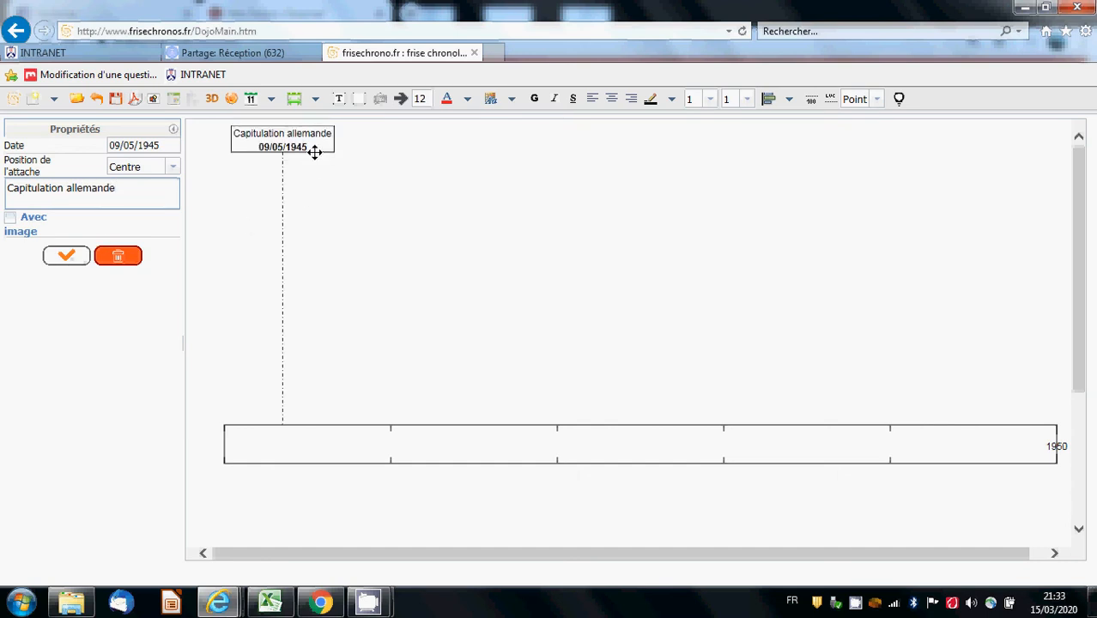
- Move the "Capitulation allemande" label closer to the time bar and colour its text green (#12e779)
drag(313, 149, 314, 258)
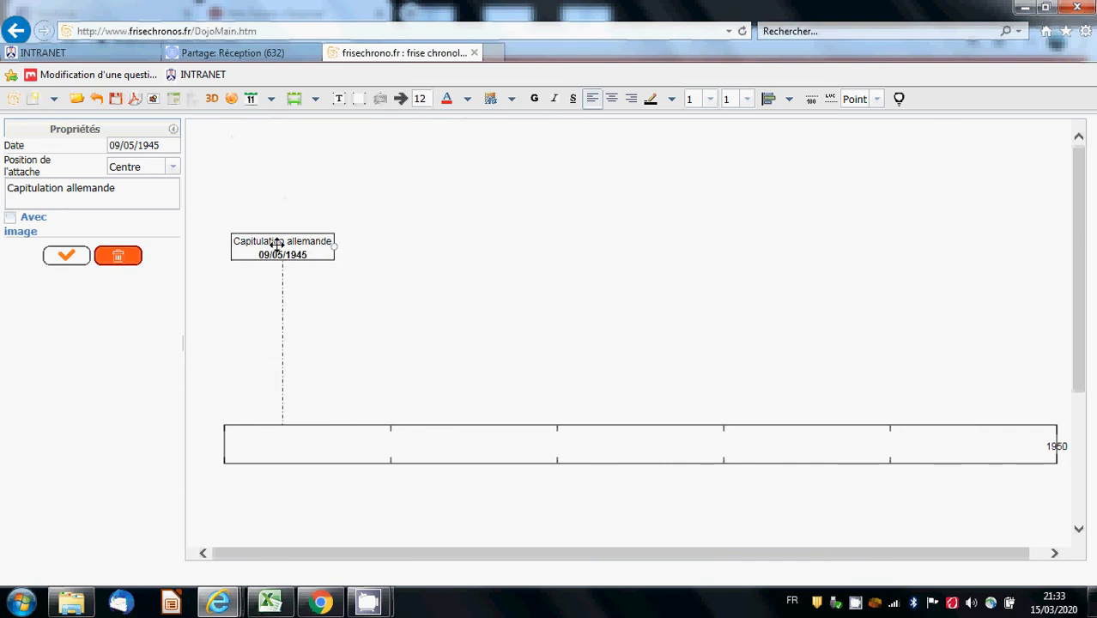
click(167, 148)
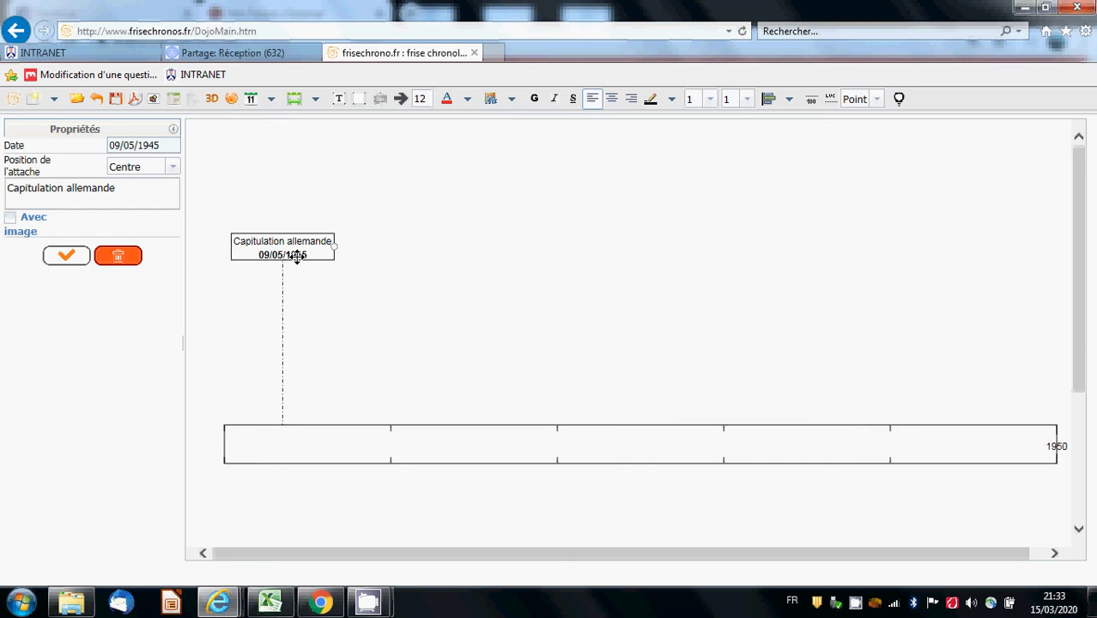
click(468, 99)
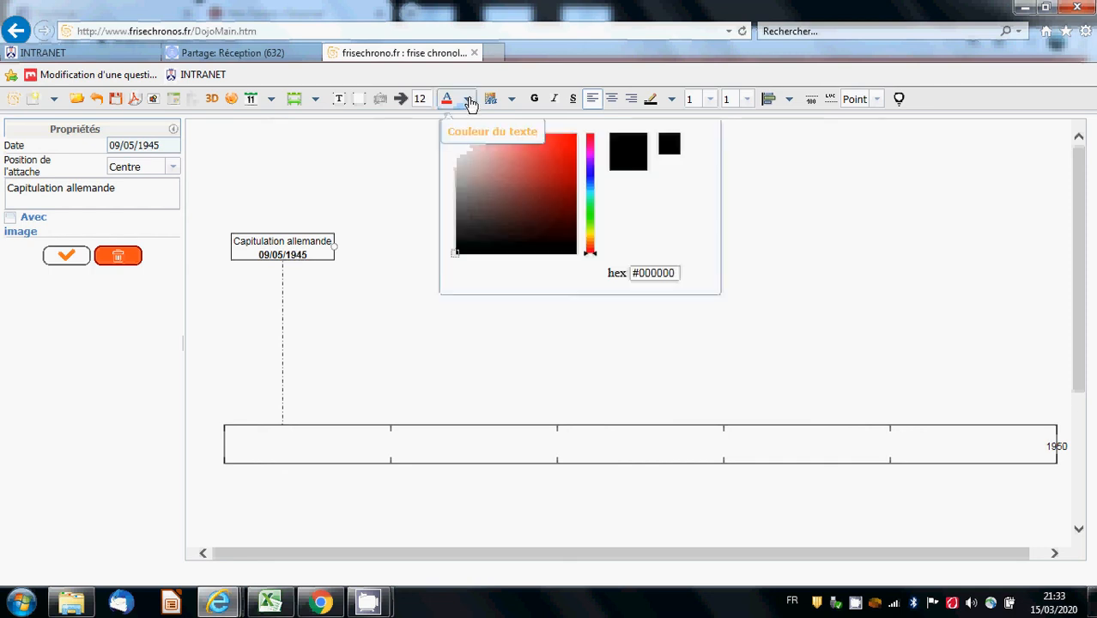
click(593, 184)
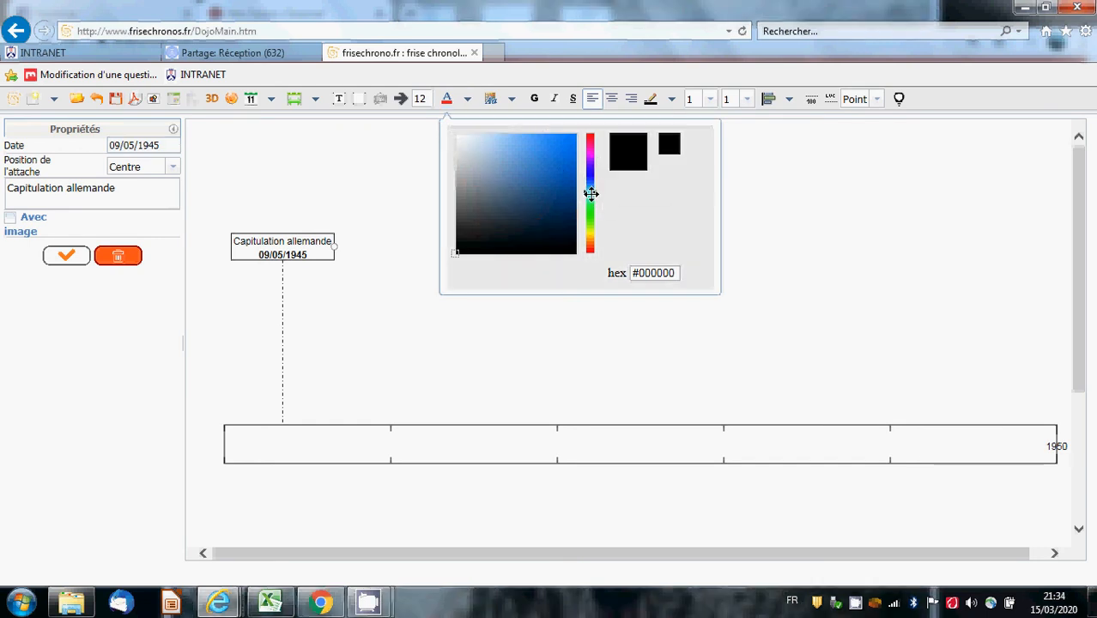
drag(590, 194, 590, 209)
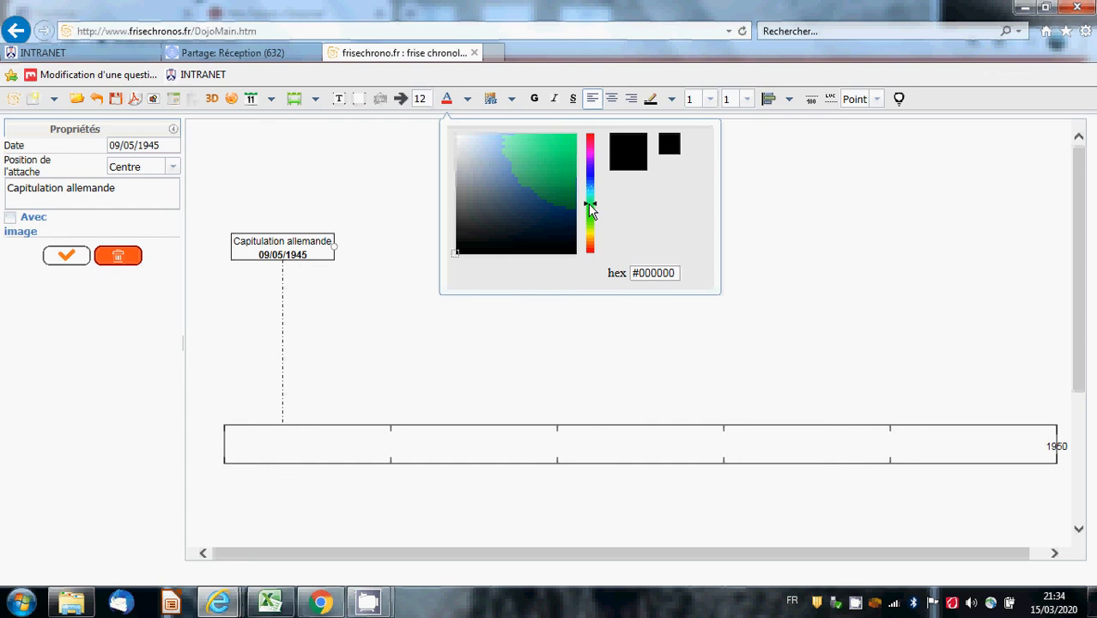
click(566, 146)
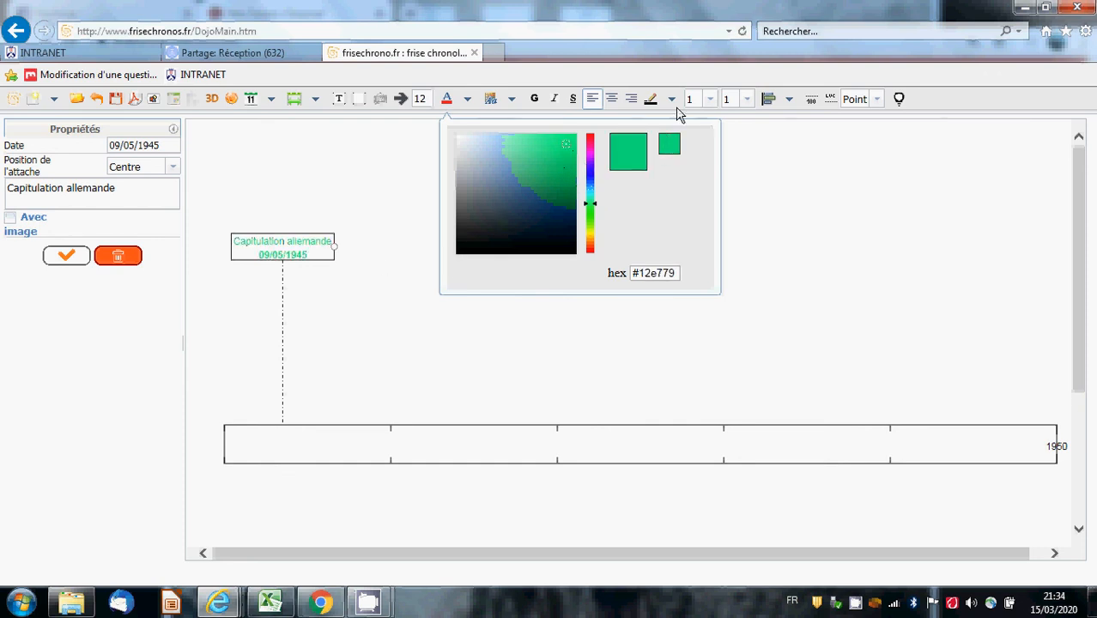
- Set the frame colour of the "Capitulation allemande" event to red (#e71414)
click(673, 101)
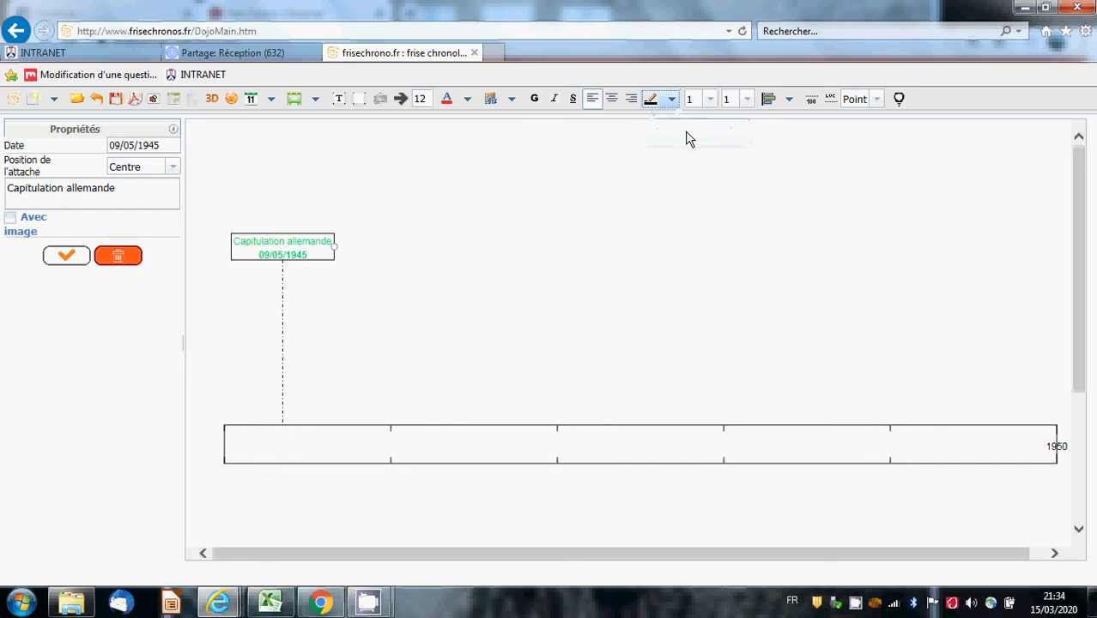
click(673, 102)
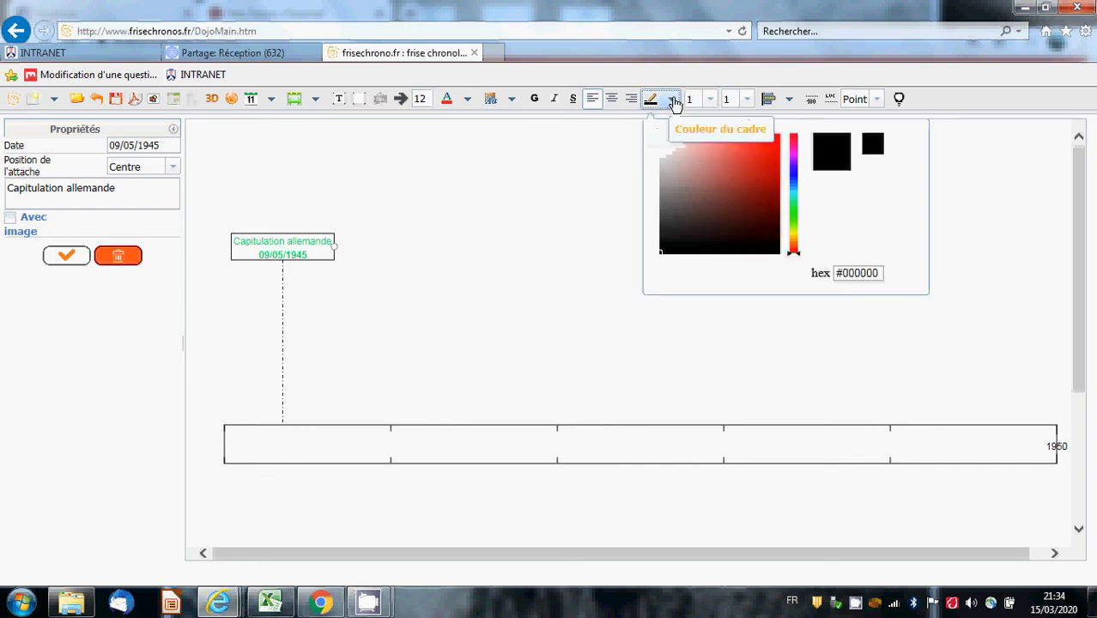
click(769, 144)
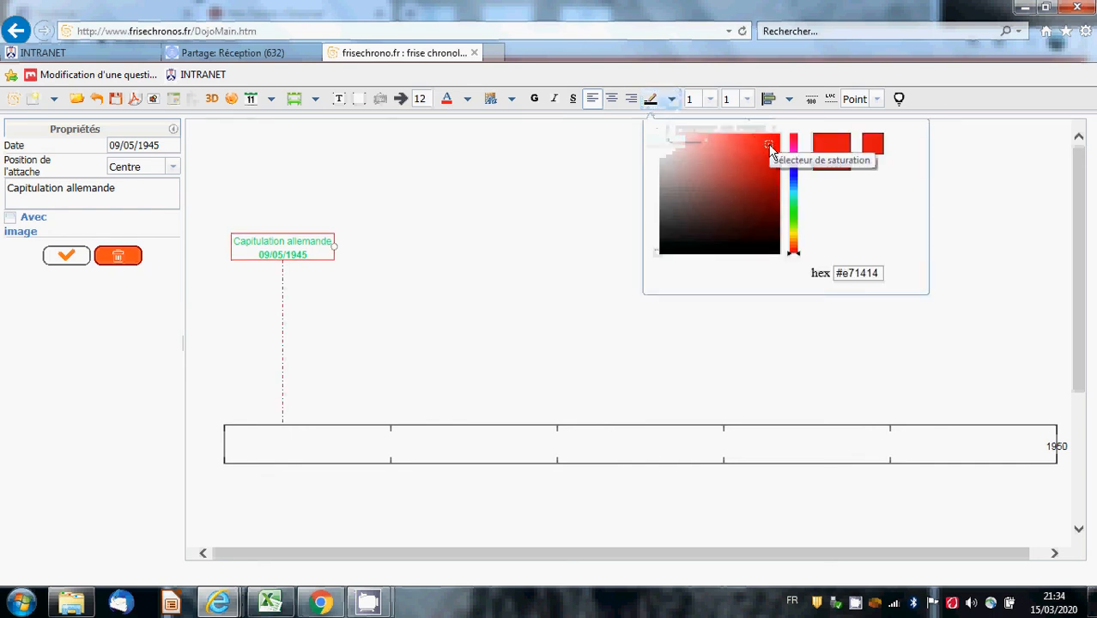
- Fill the background of the "Capitulation allemande" event with blue (#3e14e4) and deselect it
click(512, 103)
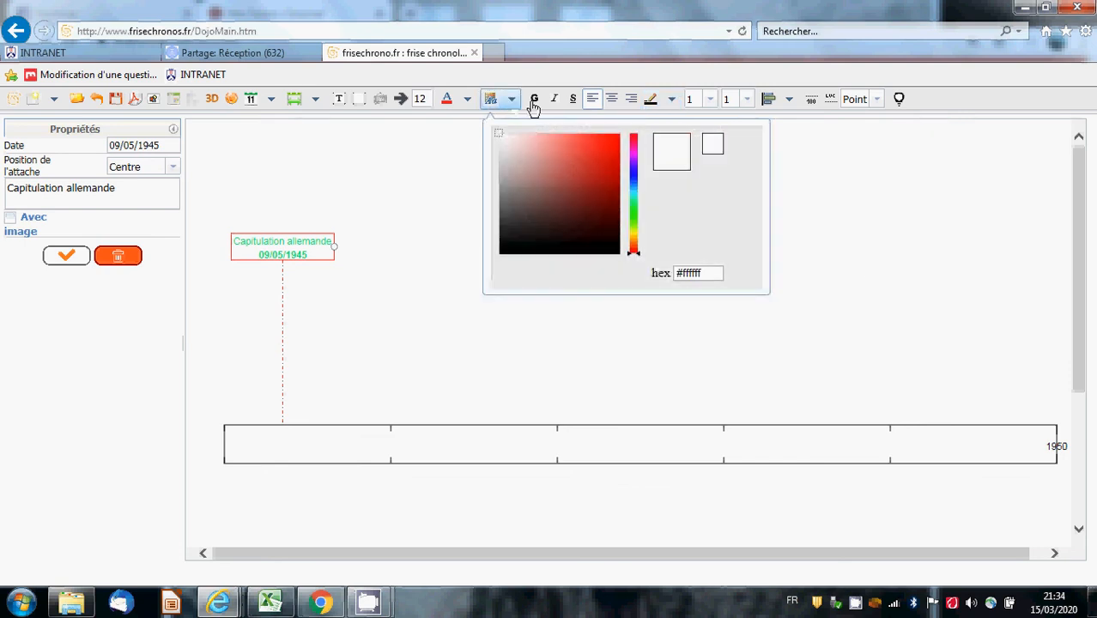
click(634, 169)
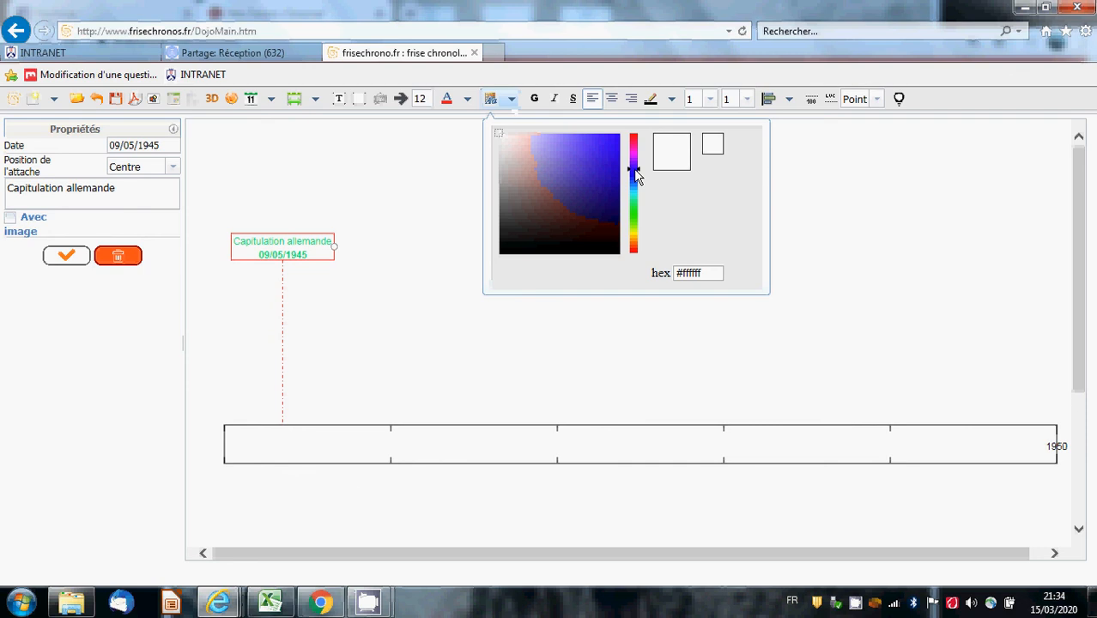
click(608, 146)
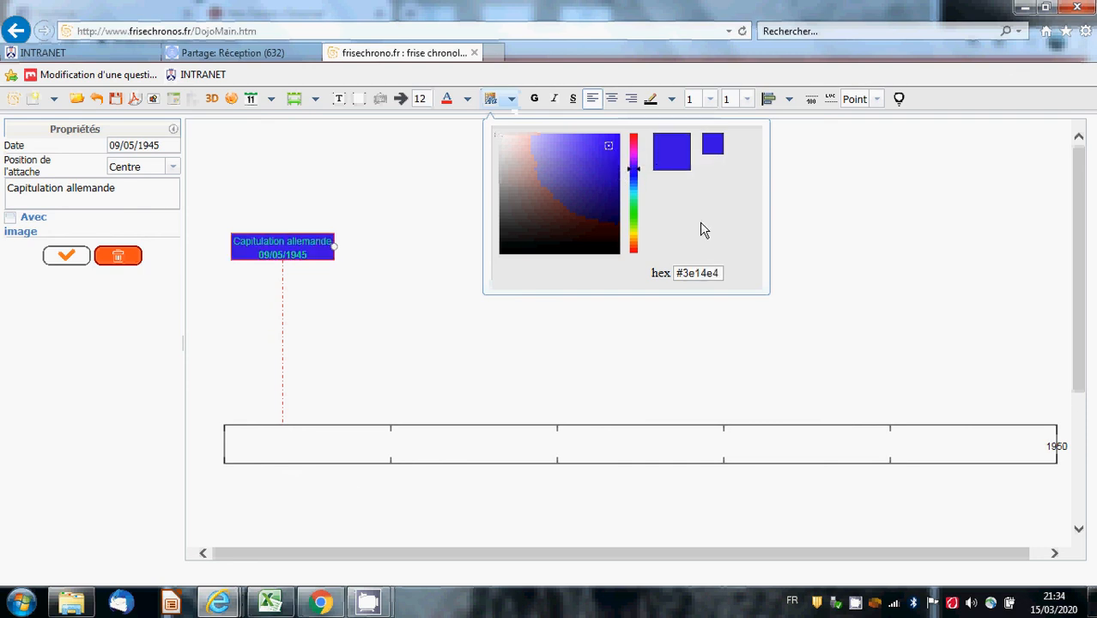
click(412, 249)
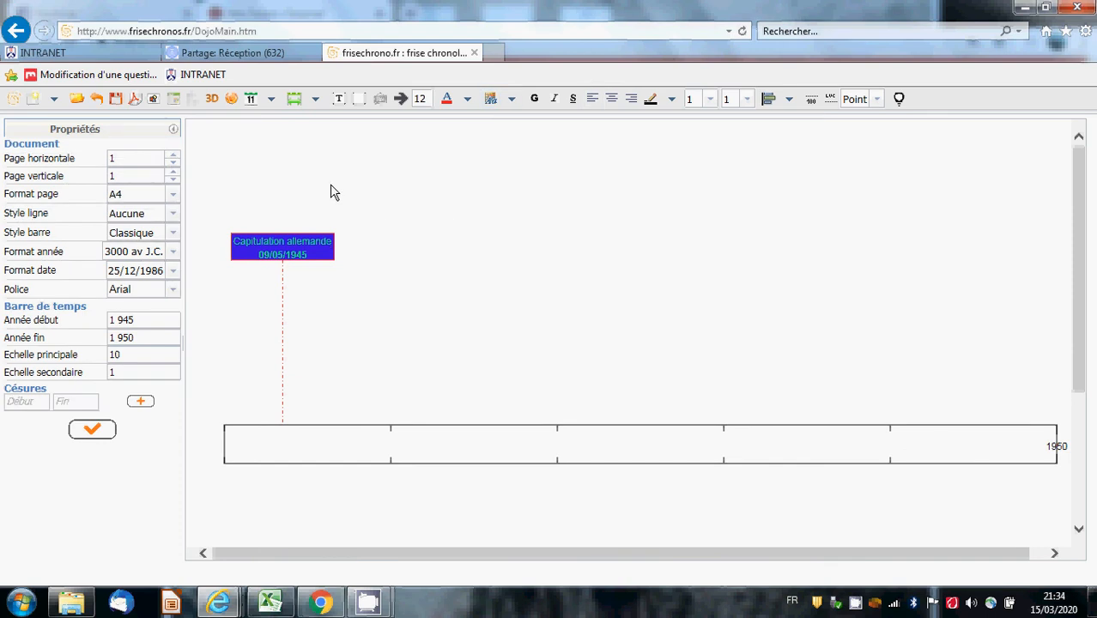
- Create a second classic-style event dated 04/03/1947
click(271, 100)
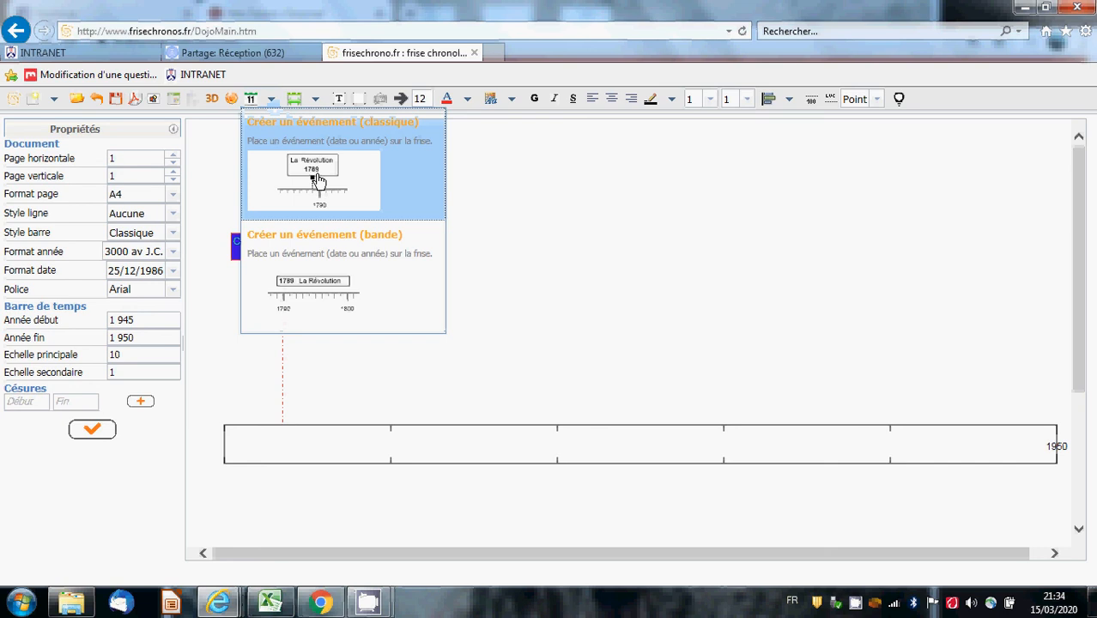
click(316, 180)
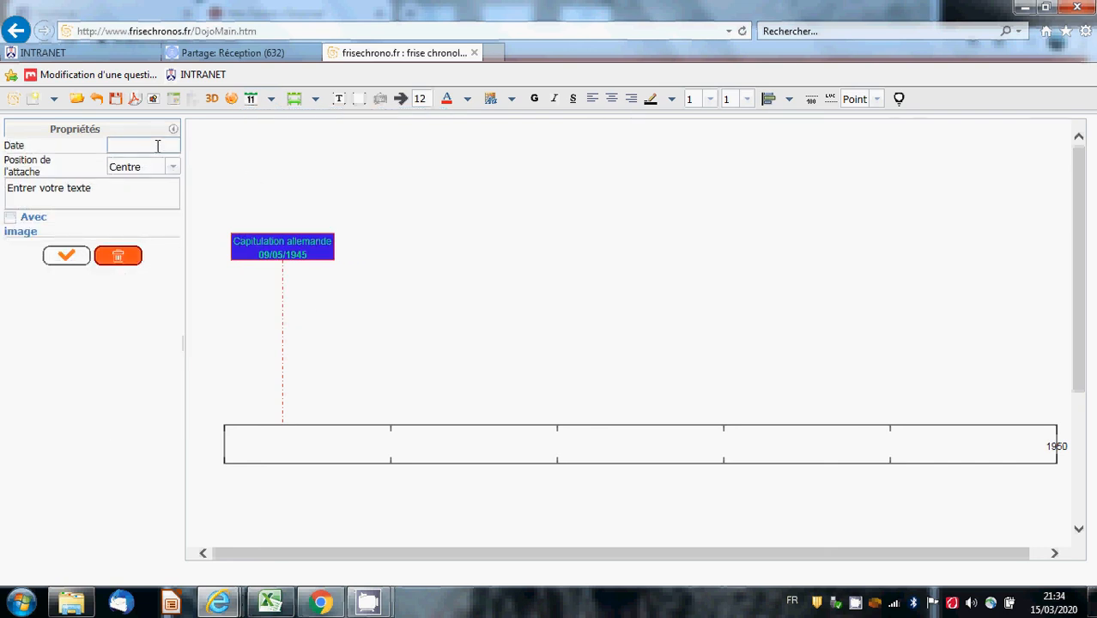
text(0)
text(4/9)
text(3)
key(BackSpace)
key(BackSpace)
text(03/1947)
- Replace the second event's placeholder text with "Traité de Dunkerque"
click(125, 190)
key(BackSpace)
key(BackSpace)
key(BackSpace)
key(BackSpace)
key(BackSpace)
key(BackSpace)
key(BackSpace)
key(BackSpace)
key(BackSpace)
key(BackSpace)
key(BackSpace)
key(BackSpace)
key(BackSpace)
key(BackSpace)
key(BackSpace)
key(BackSpace)
key(BackSpace)
key(BackSpace)
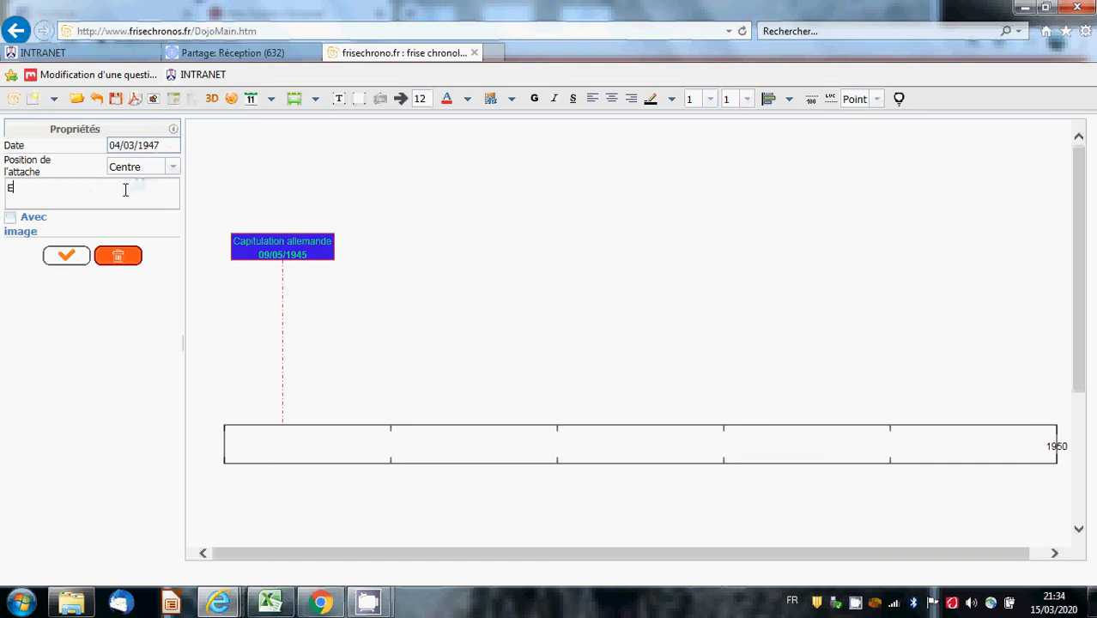
text(Traité de Dunkerque)
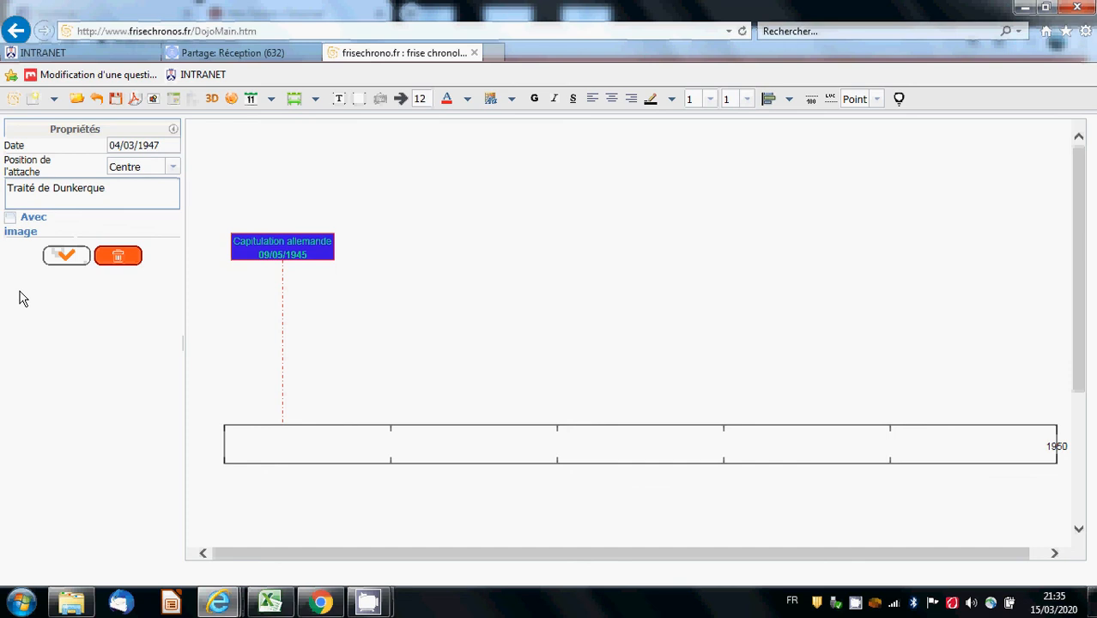
- Enable an image for the "Traité de Dunkerque" event and load the file traité de dunkerque.jpg from the Prémices de l'UE folder
click(11, 220)
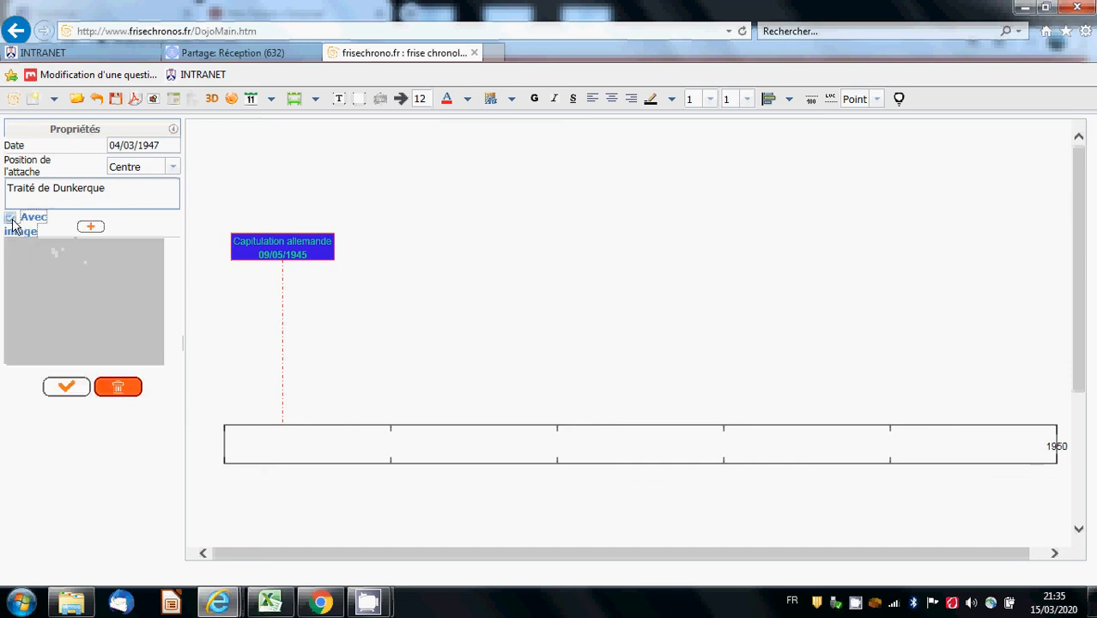
click(91, 229)
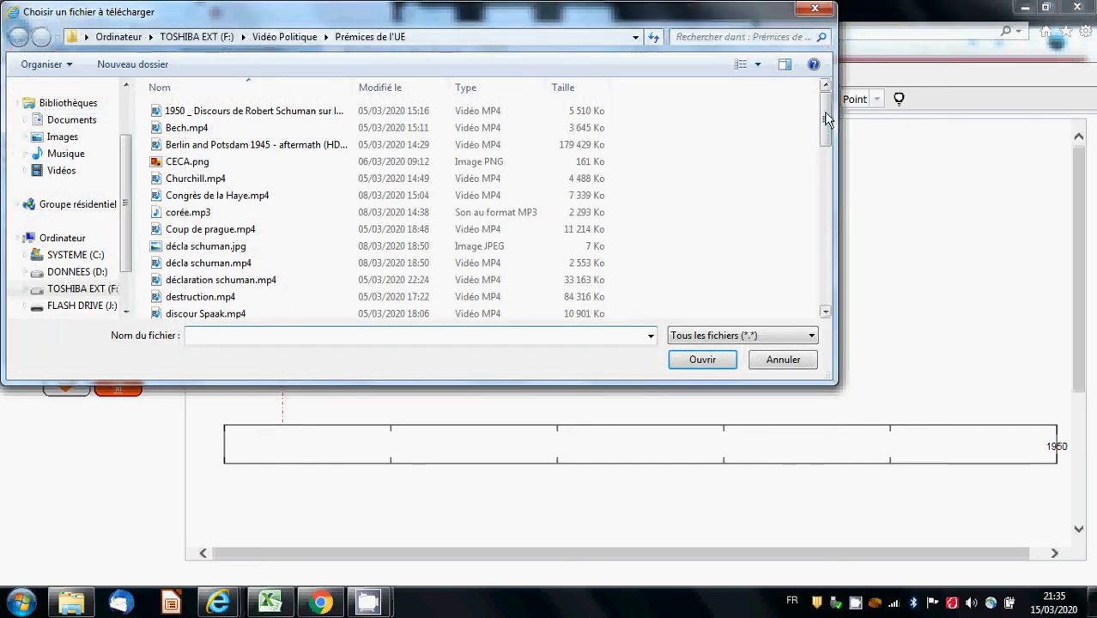
drag(823, 112, 827, 286)
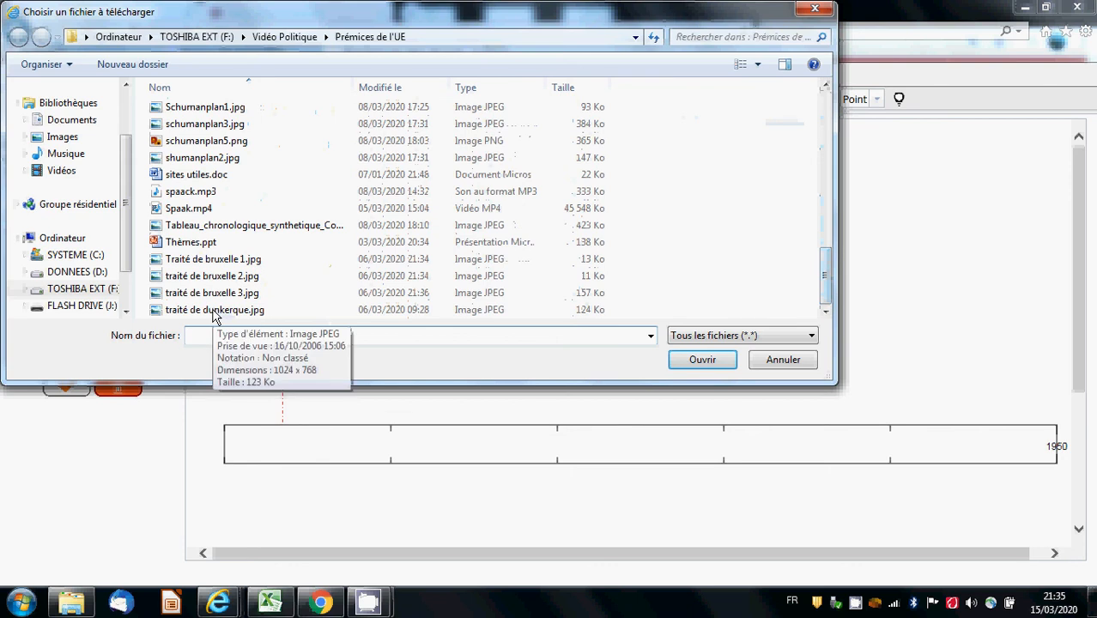
click(212, 310)
click(702, 360)
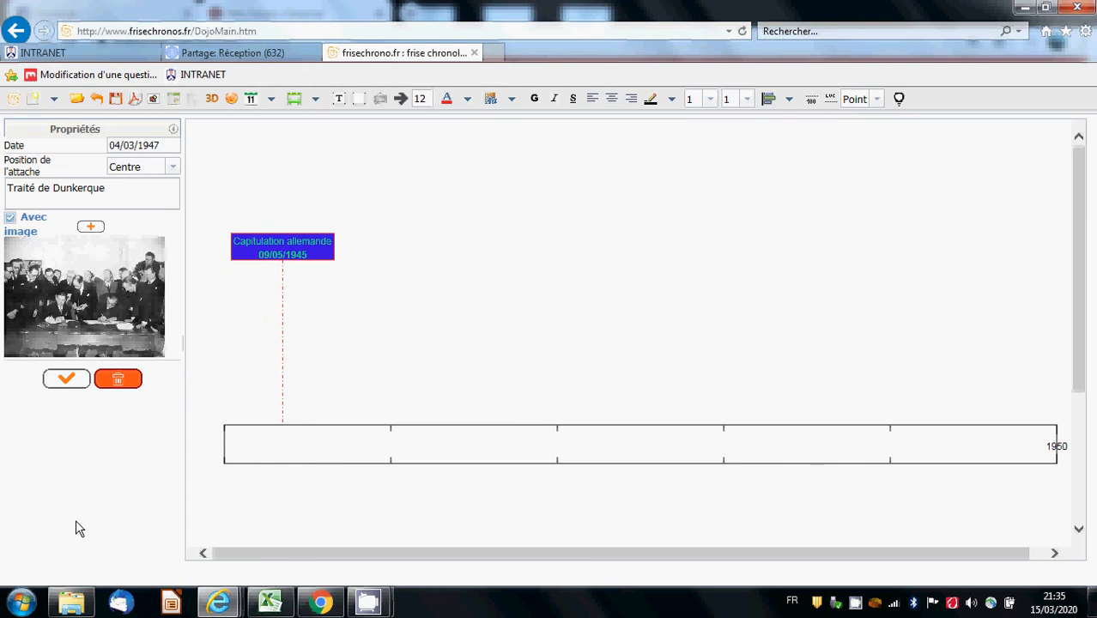
- Place the illustrated "Traité de Dunkerque" event on the timeline, move it slightly lower and deselect it
click(66, 381)
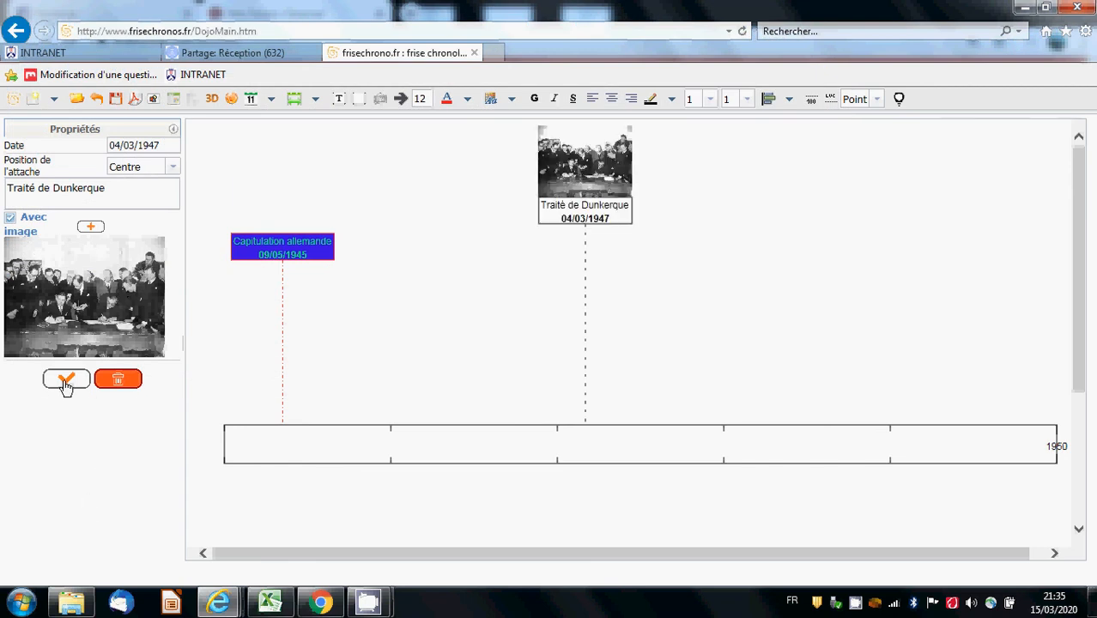
drag(607, 170, 602, 203)
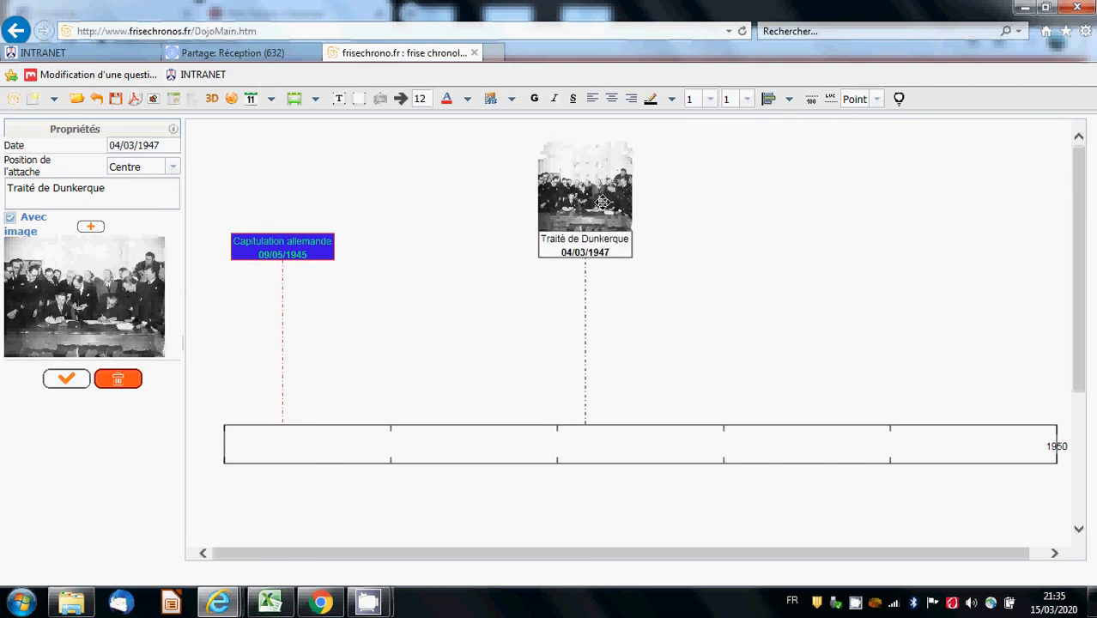
click(603, 203)
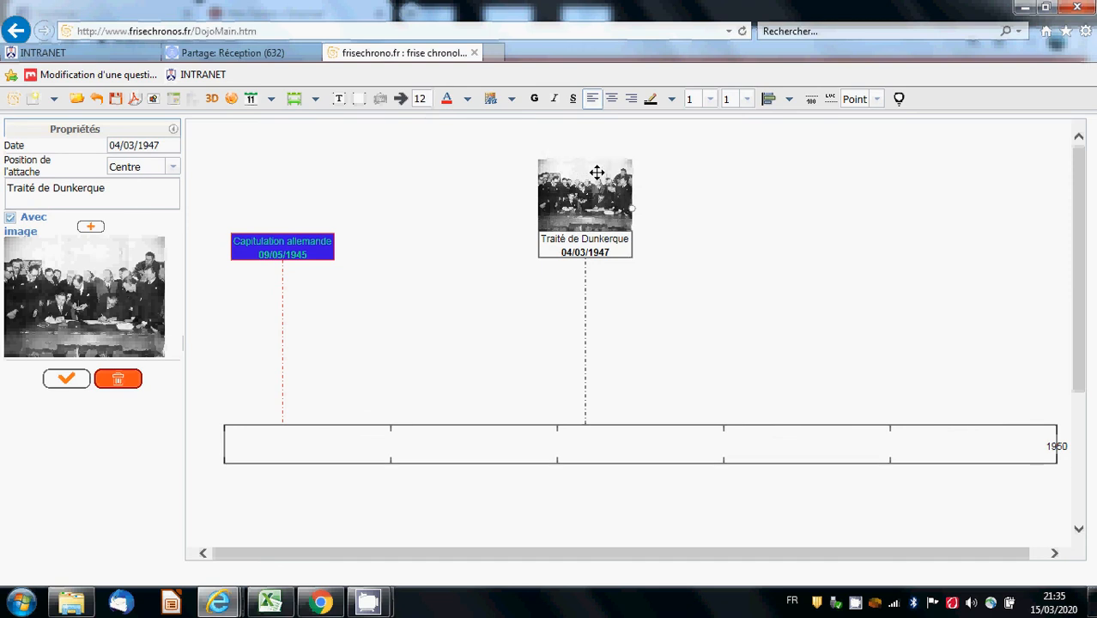
click(436, 236)
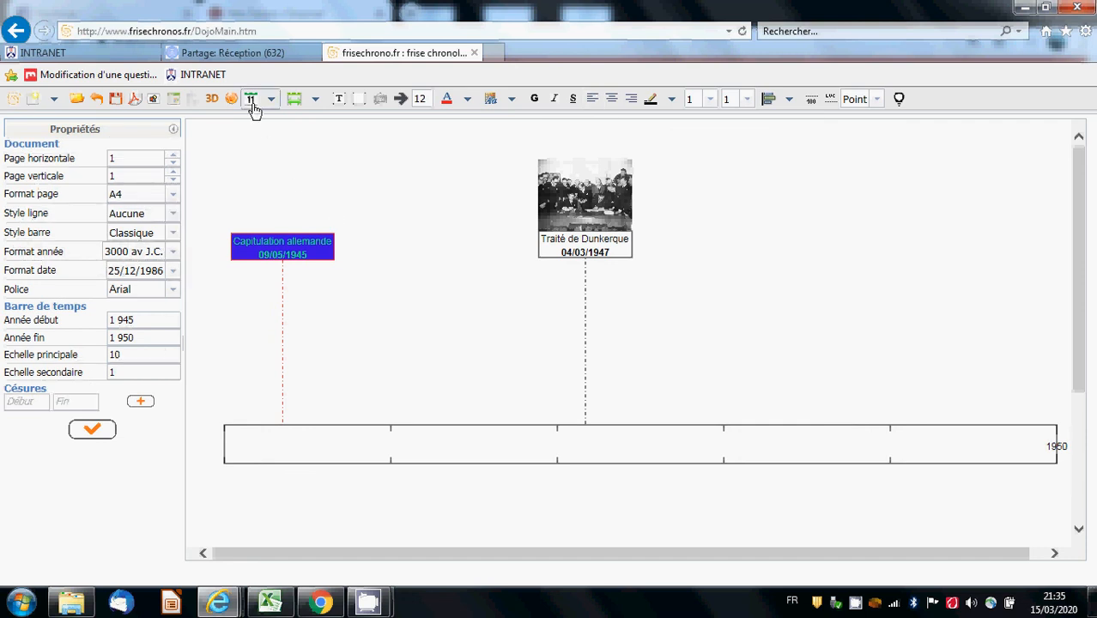
- Create a classic-style period with start date 24/06/1948 and enter the end date beginning 12/05/194
click(316, 100)
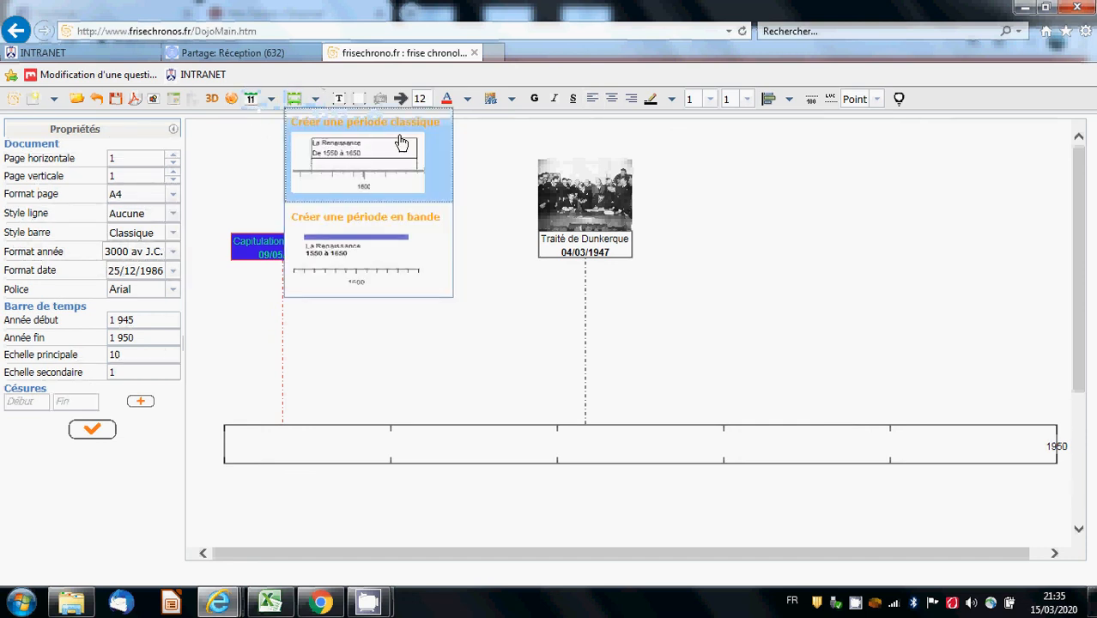
click(359, 165)
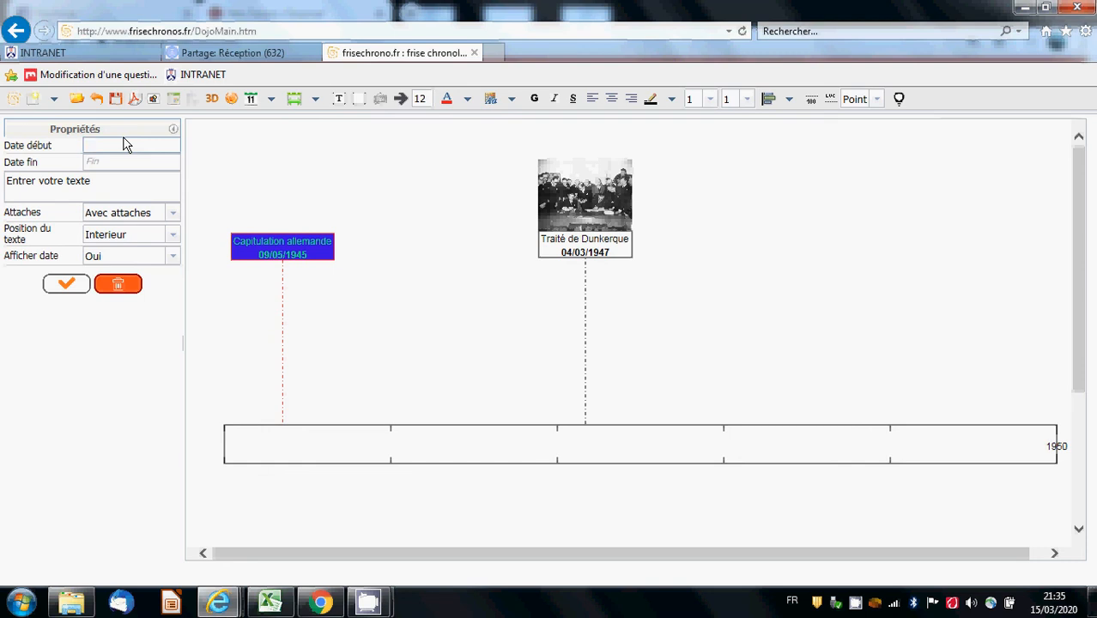
text(24/06)
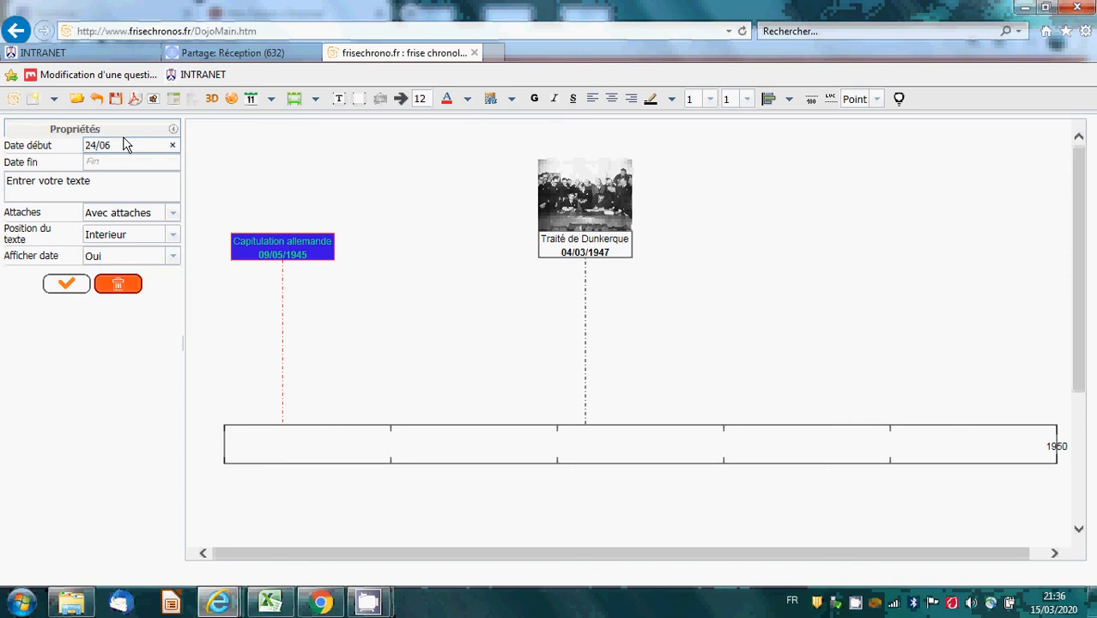
text(/19)
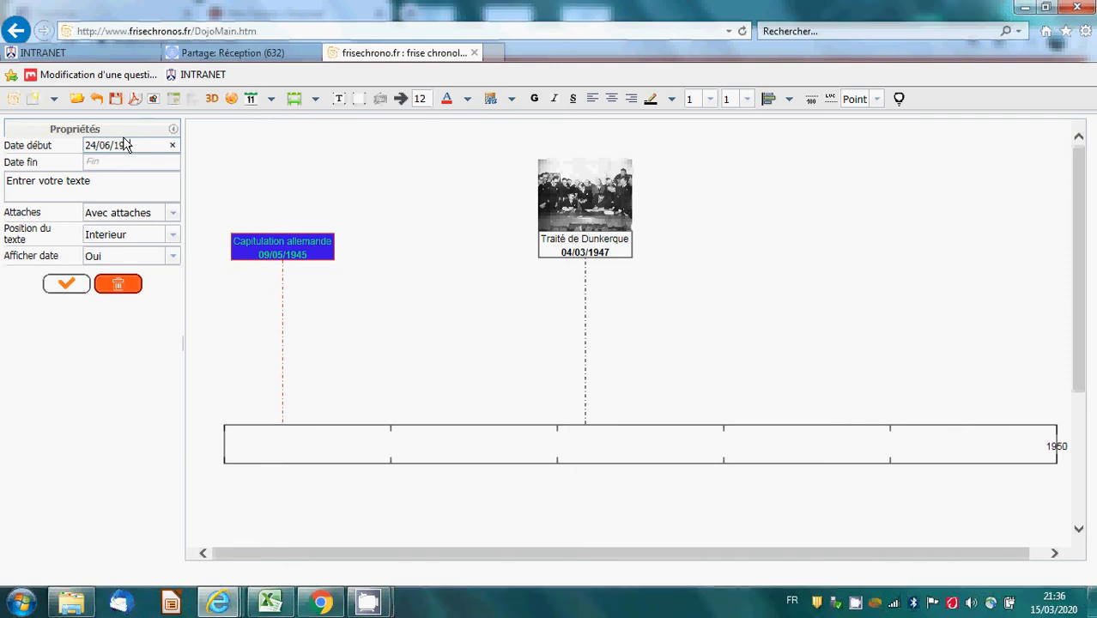
text(48)
click(114, 164)
text(12/05/194)
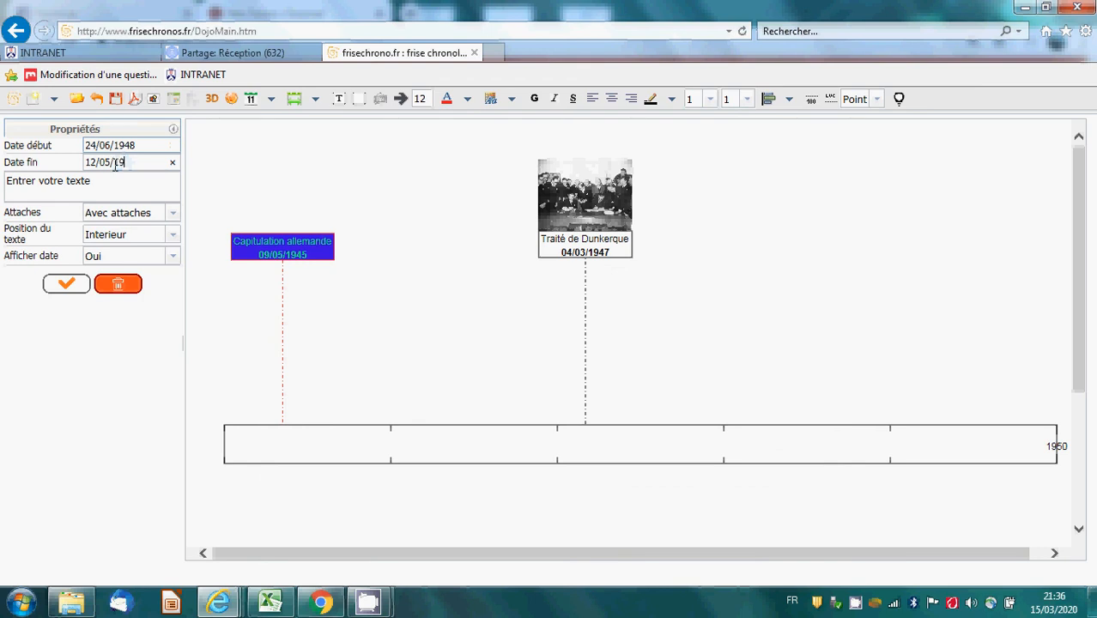